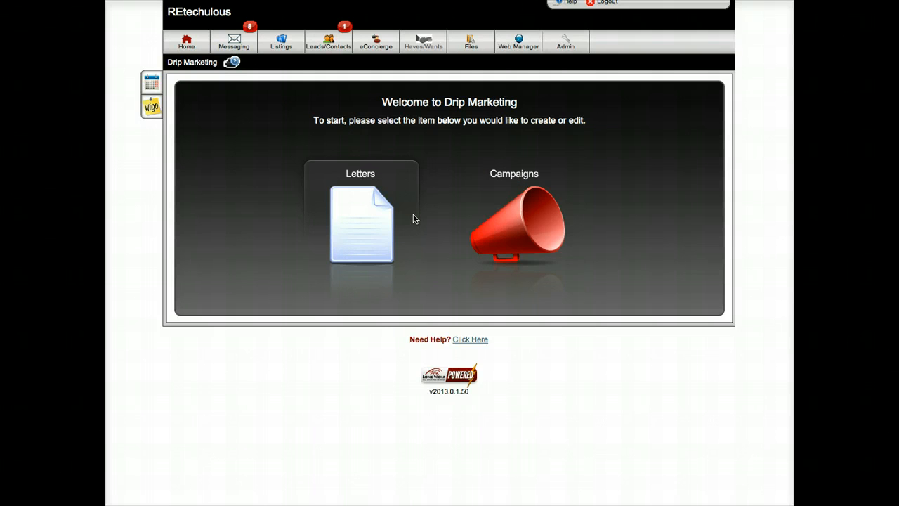
Step: Make a copy of the "[Buyer Day 1] Did You Get The List OK?" letter from the drip marketing letters
left_click(377, 247)
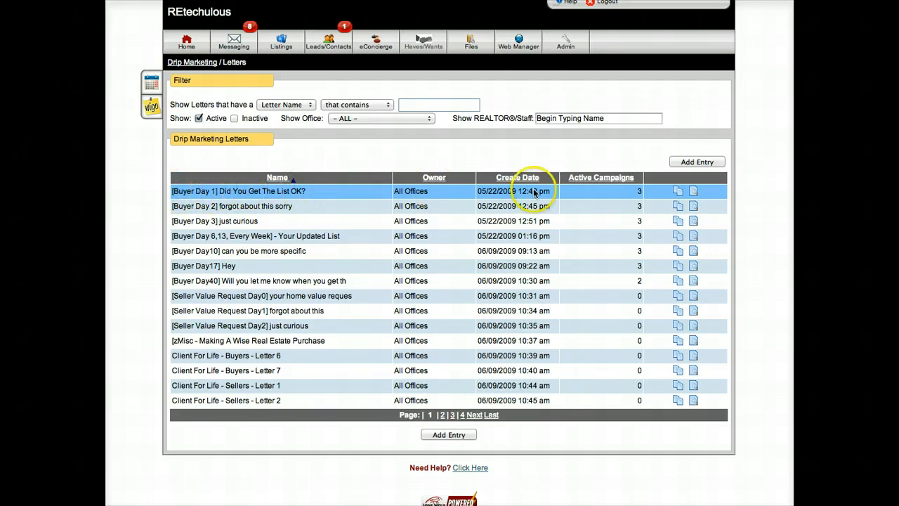
left_click(678, 191)
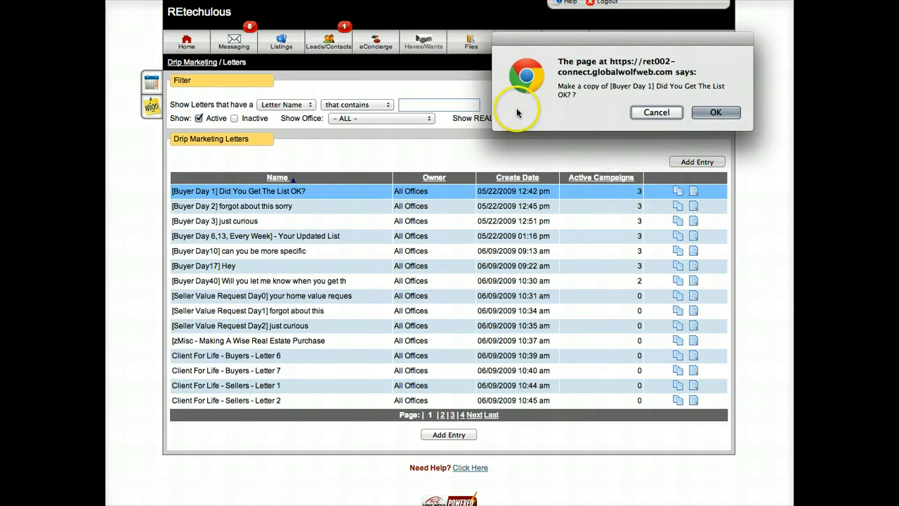
left_click(713, 113)
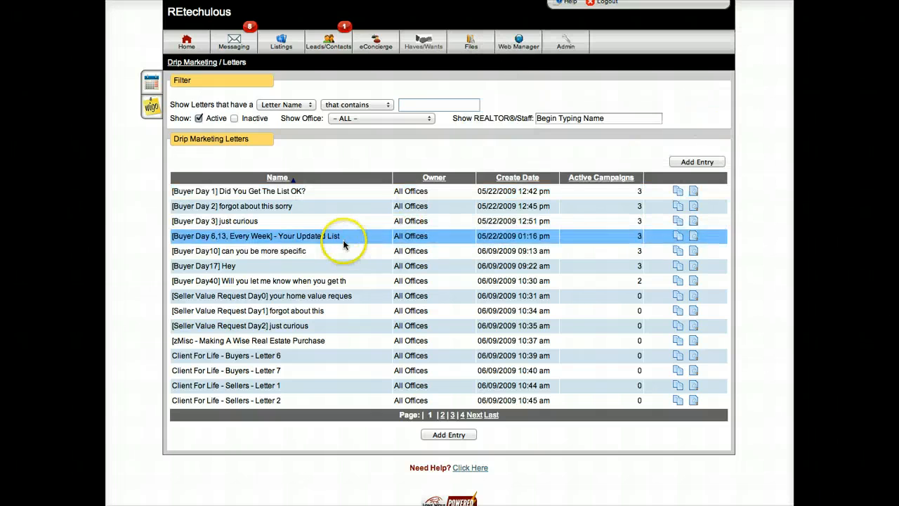
left_click(344, 243)
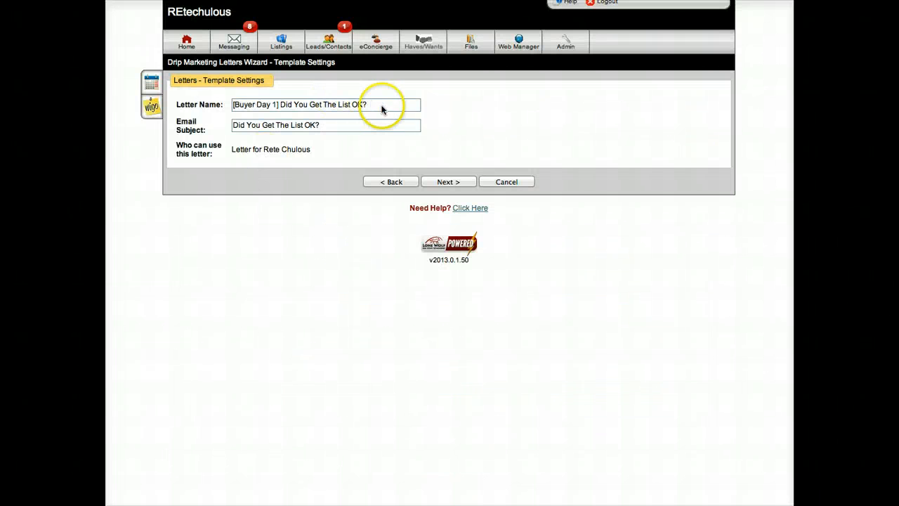
left_click(356, 104)
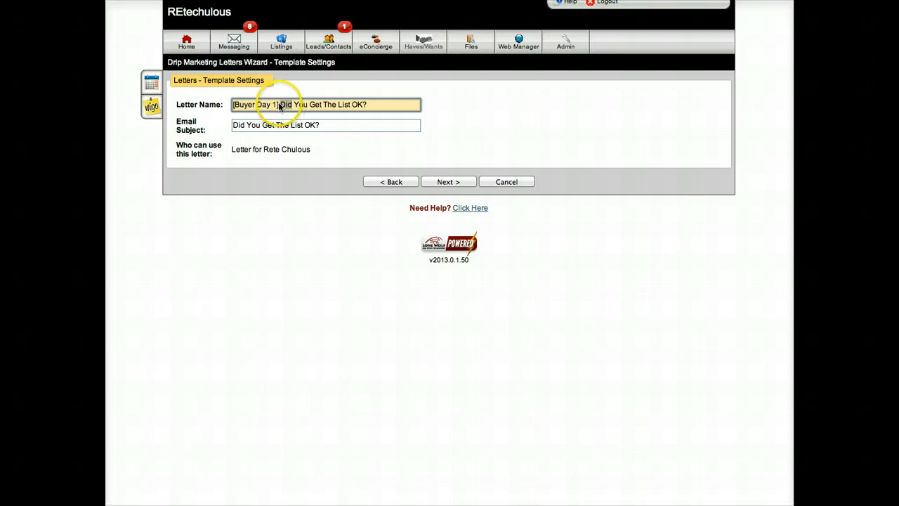
mouse_move(292, 104)
left_mouse_down()
mouse_move(250, 107)
mouse_move(289, 105)
left_mouse_up()
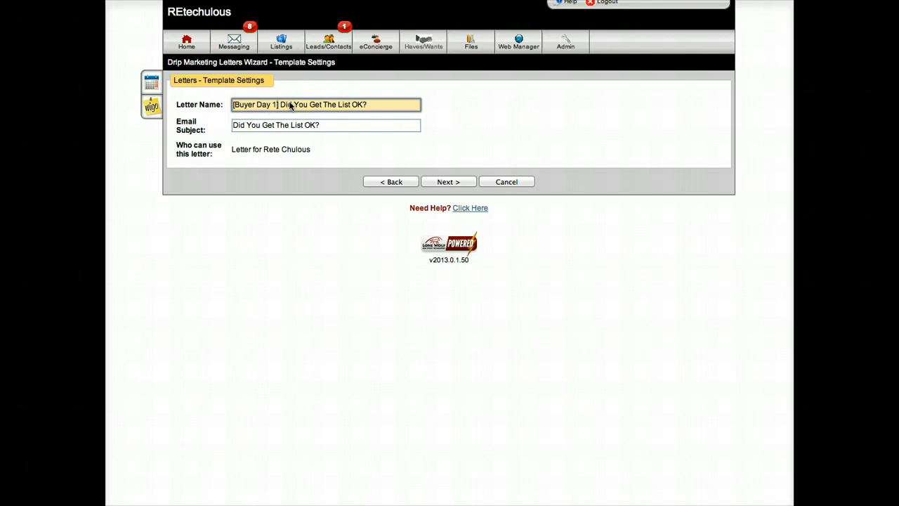
type("-A")
key("BackSpace")
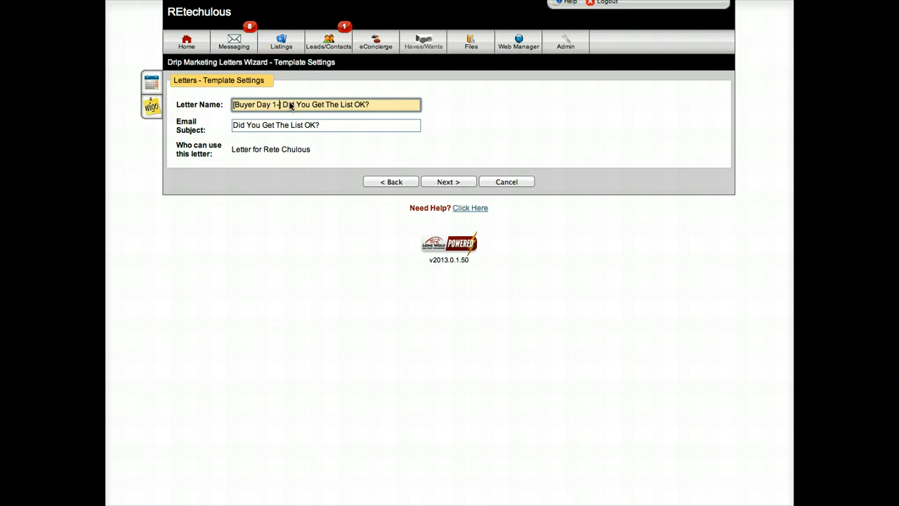
key("BackSpace")
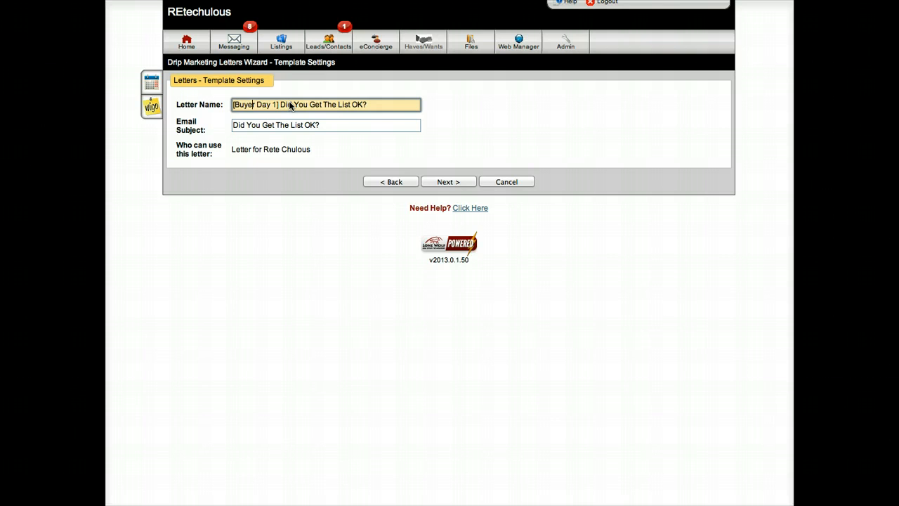
Step: Rename the copied letter as "[My Buyer Day 1] Did You Get The List OK?" and continue past the template settings
key("Home")
key("Right")
type("My")
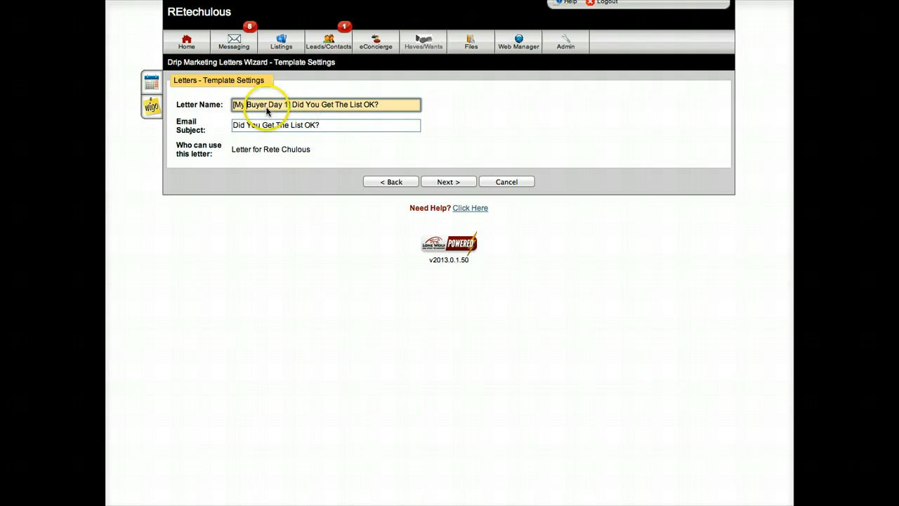
left_click(243, 127)
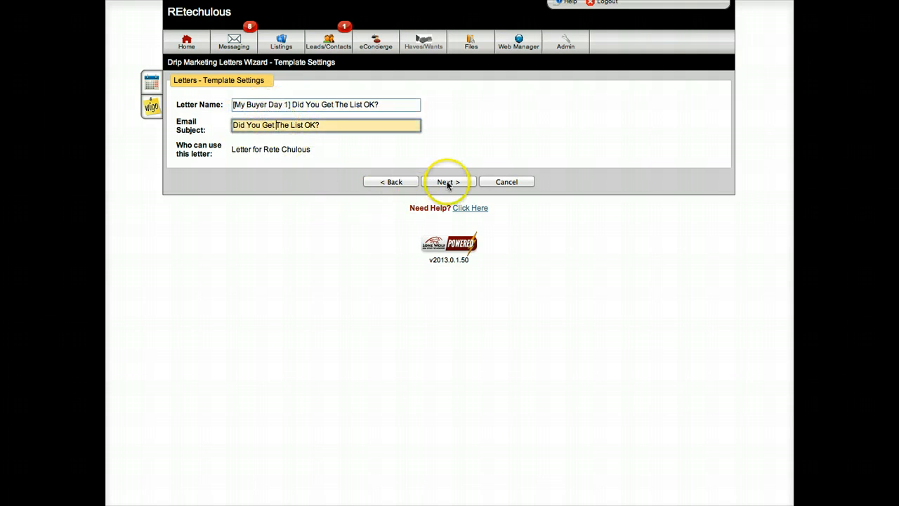
left_click(447, 184)
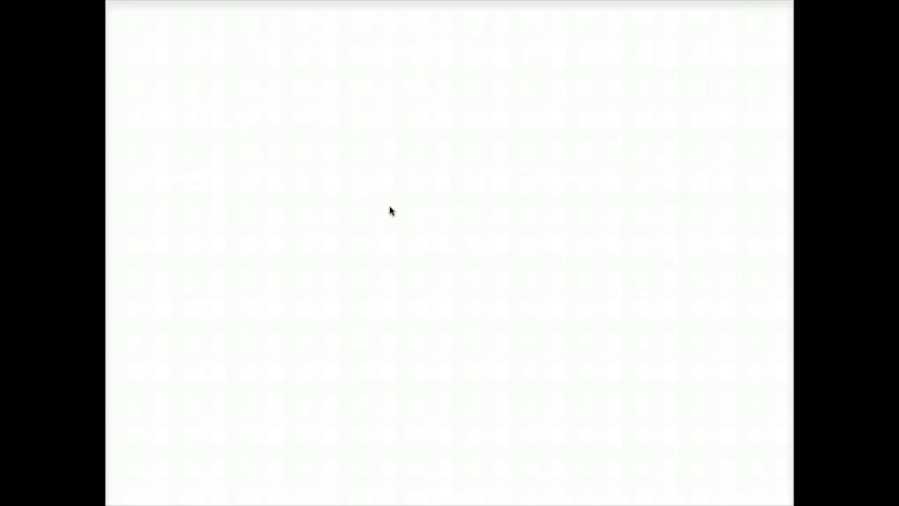
Step: Go through the header setup without adding a header and continue to the letter's body options
left_click(406, 230)
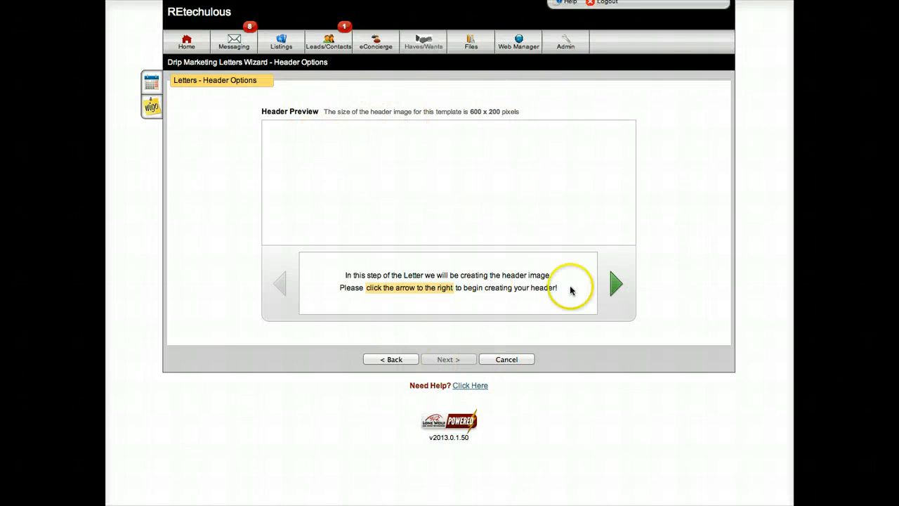
left_click(616, 295)
left_click(616, 294)
left_click(616, 294)
left_click(616, 295)
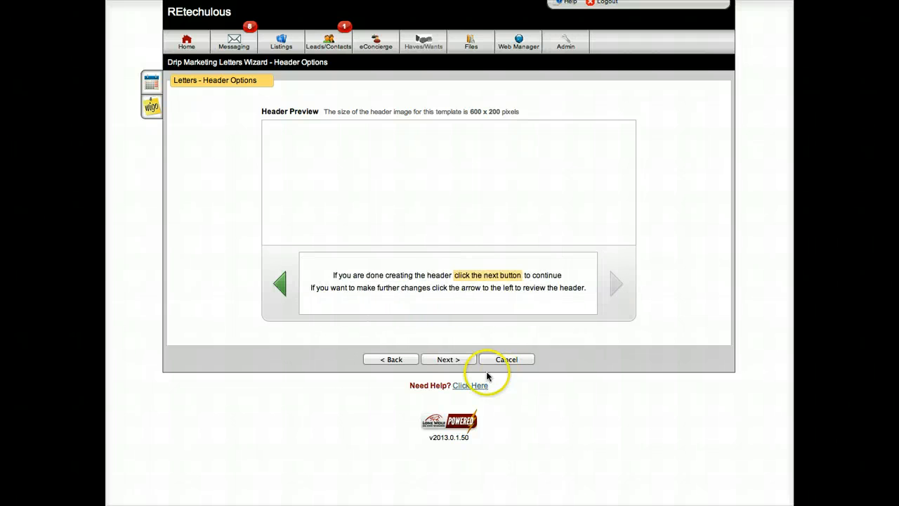
left_click(447, 359)
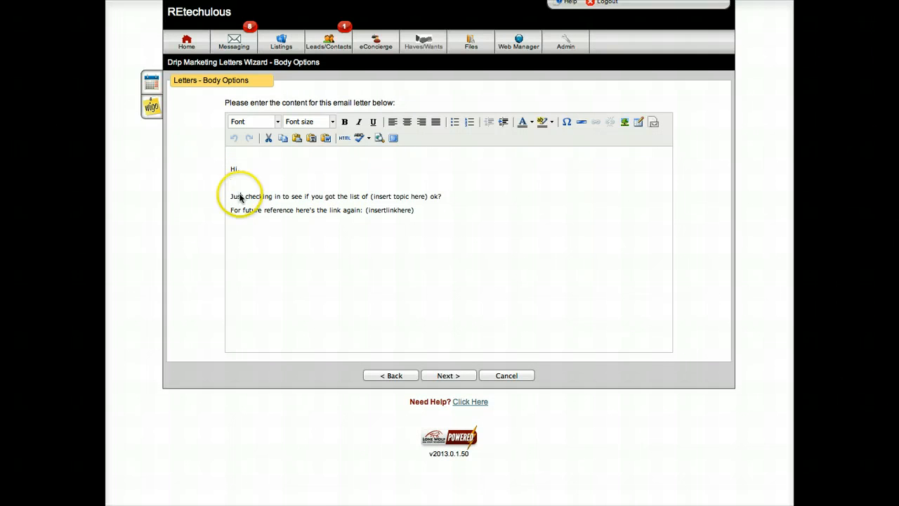
Step: Replace the "(insert topic here)" placeholder in the letter body with "St Louis Foreclosures"
left_click(353, 196)
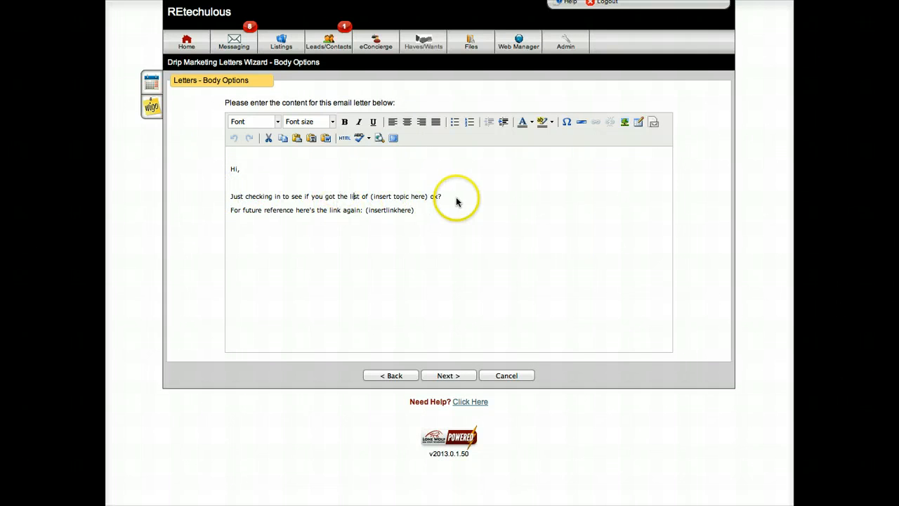
left_click(456, 201)
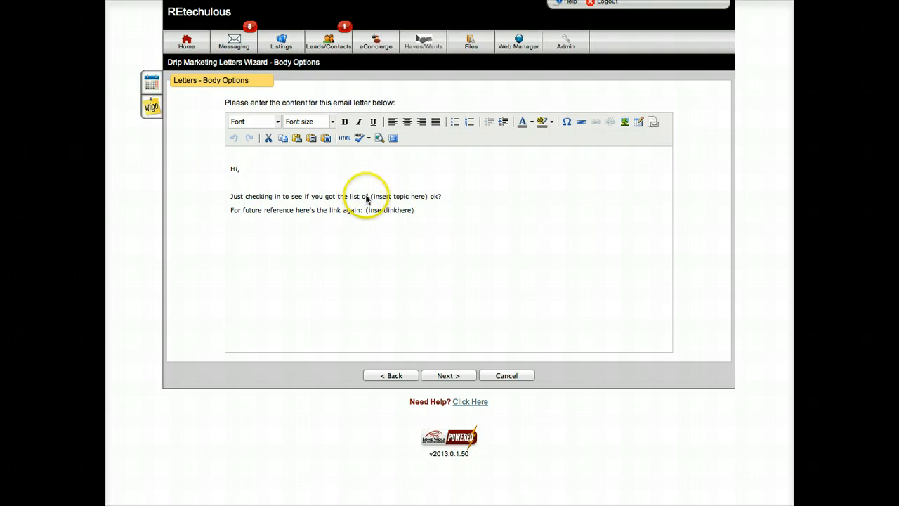
left_click_drag(369, 197, 427, 197)
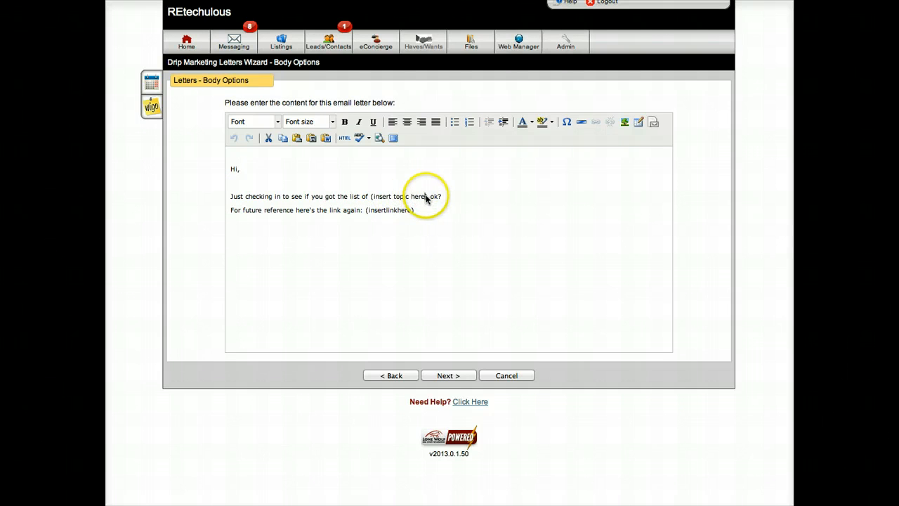
key("BackSpace")
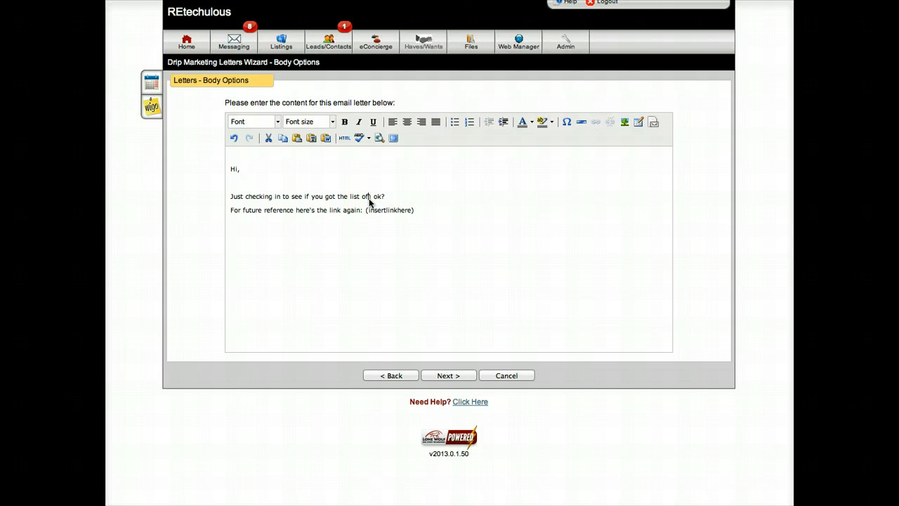
type("St Louis Foreclosures")
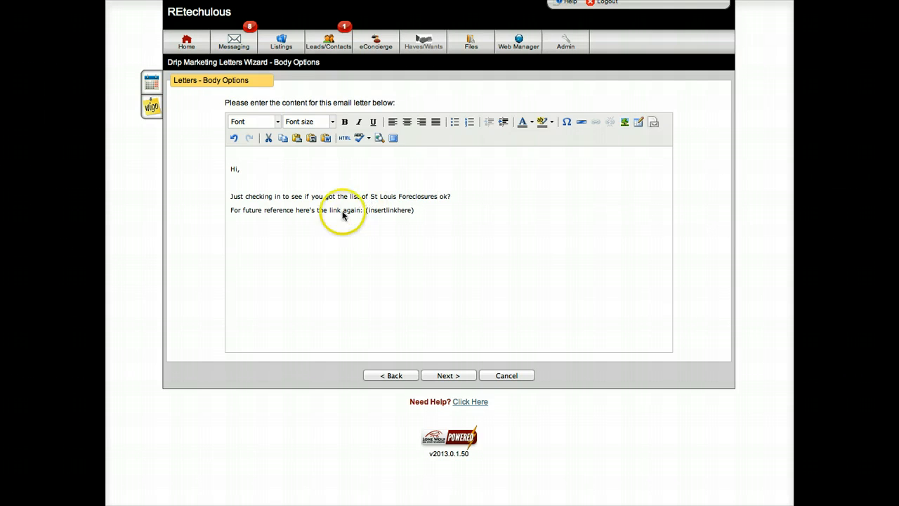
Step: Replace the "(insertlinkhere)" placeholder with the St Louis foreclosures web link and finish the letter with the centred footer
left_click(311, 209)
left_click_drag(368, 210, 411, 214)
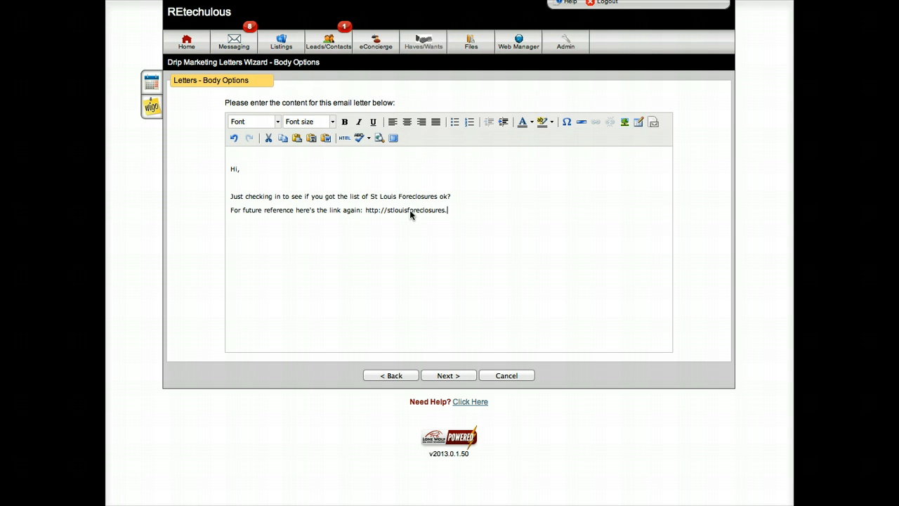
left_click(445, 375)
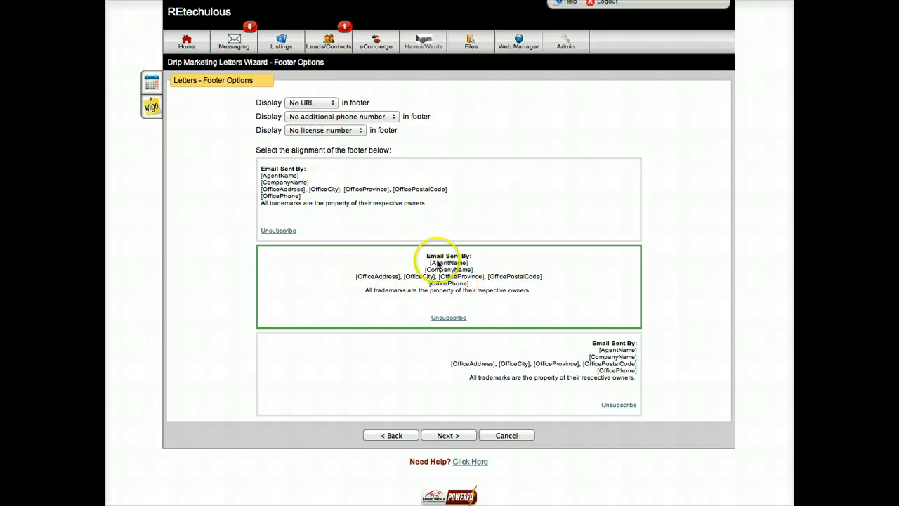
left_click(446, 435)
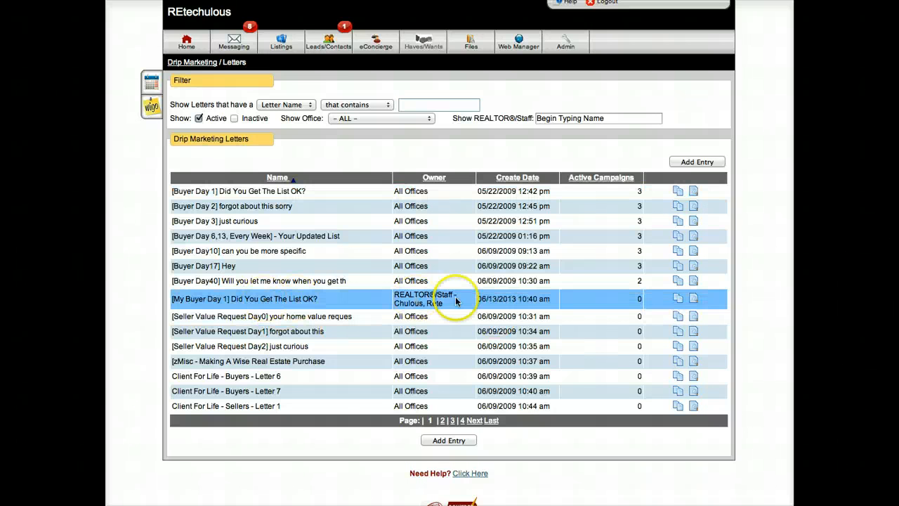
Step: Open the "[My Buyer Day 1]" letter's settings and leave it for the drip marketing campaigns list
left_click(235, 301)
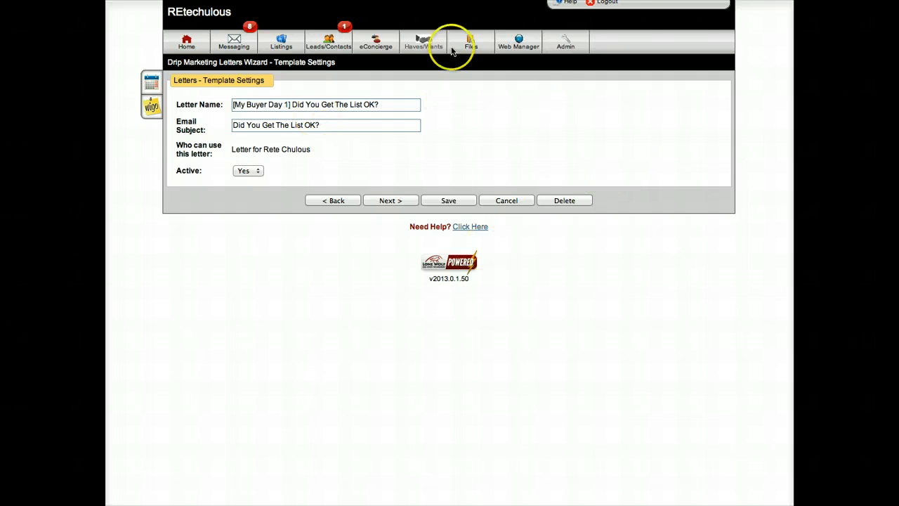
mouse_move(327, 37)
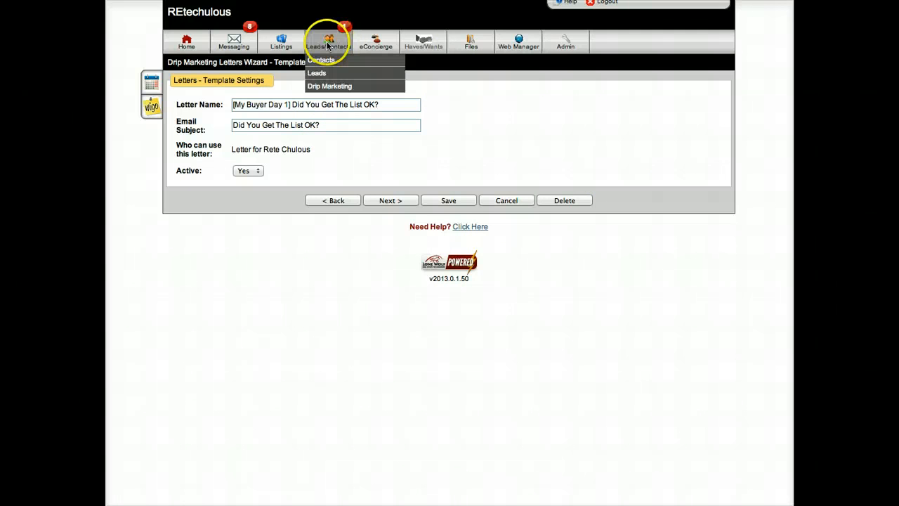
left_click(323, 85)
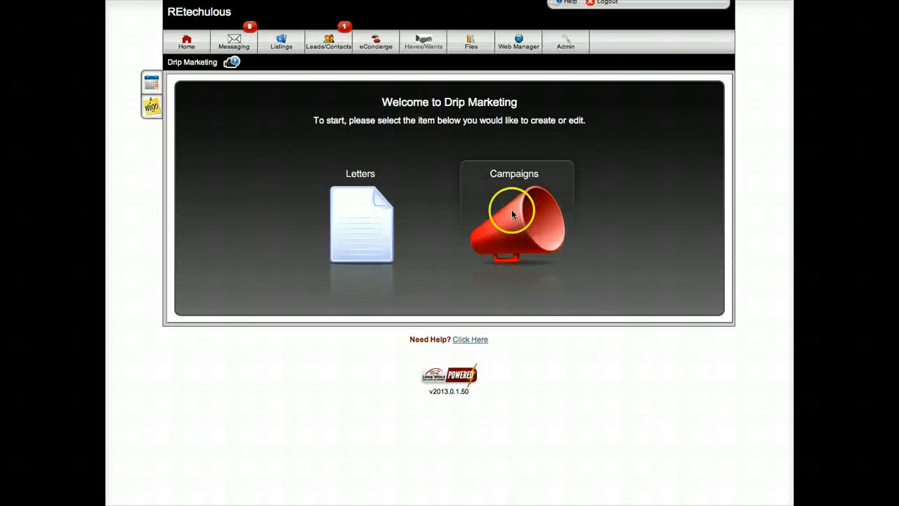
left_click(514, 184)
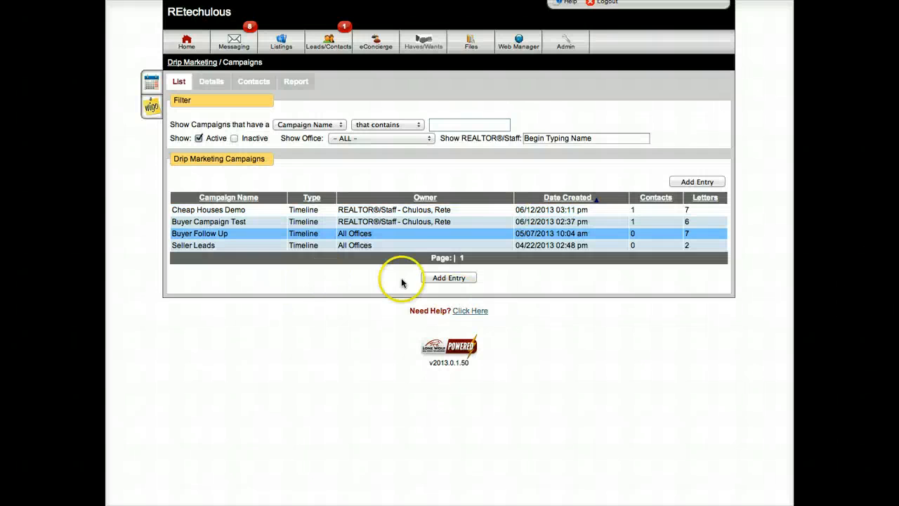
Step: Add a new drip marketing campaign of the Timeline type
left_click(446, 280)
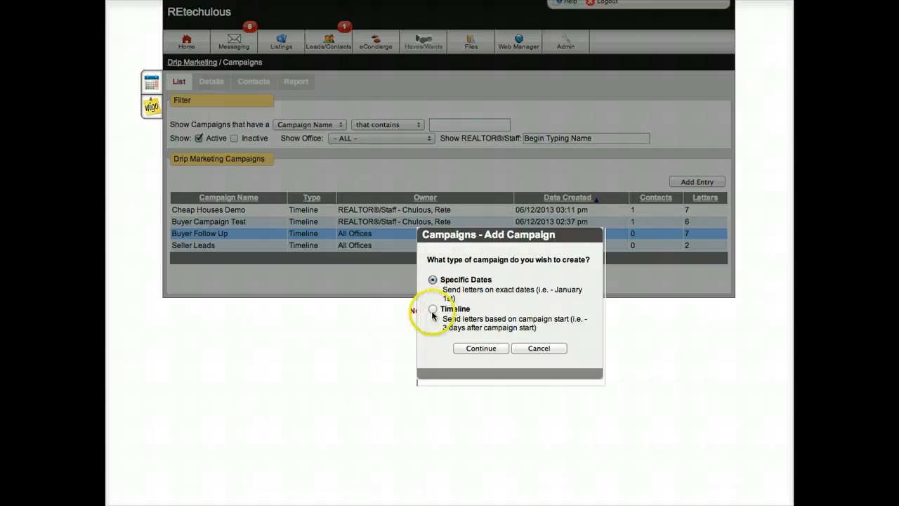
left_click(538, 348)
left_click(448, 280)
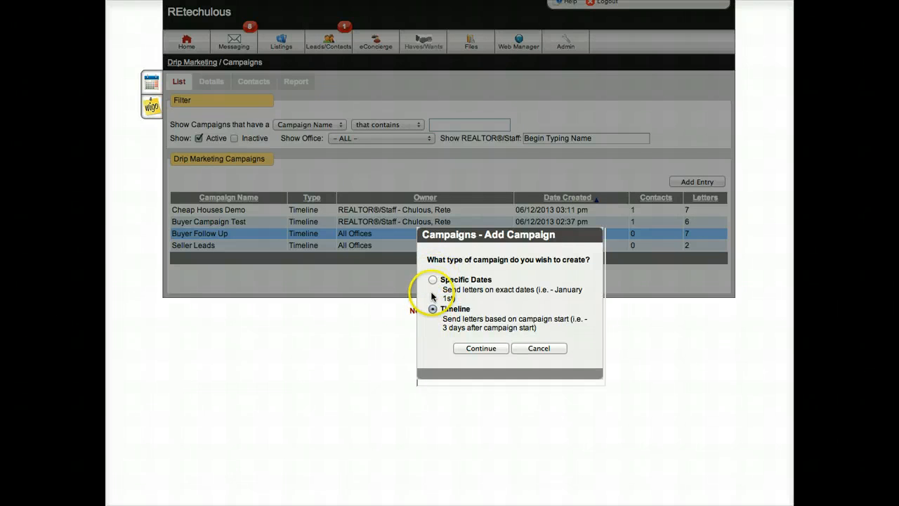
left_click(432, 280)
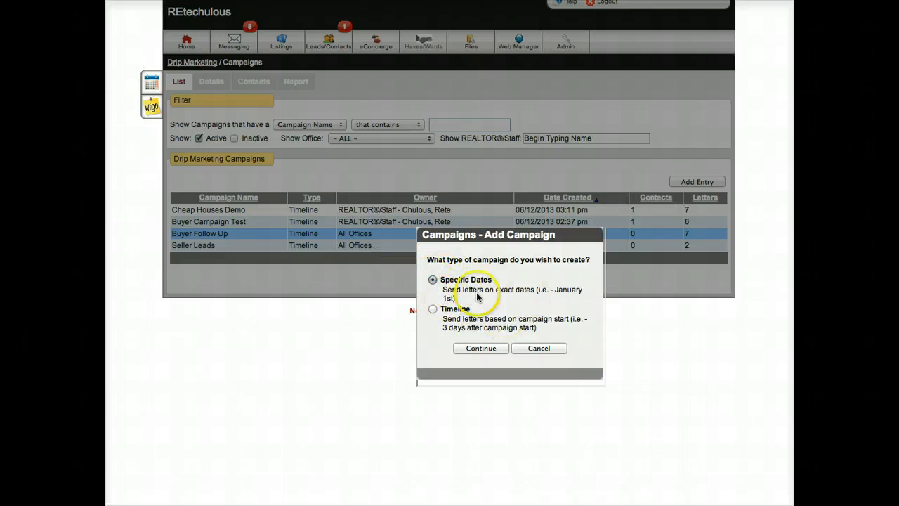
left_click(431, 310)
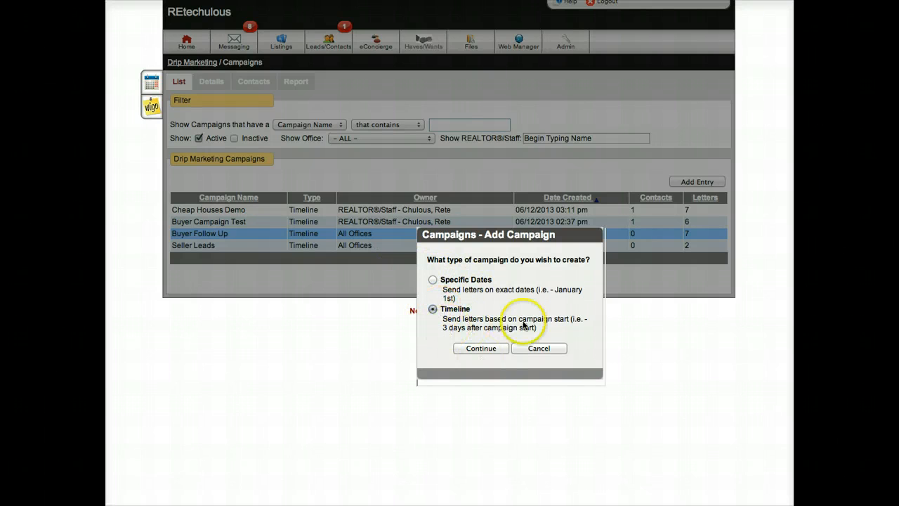
left_click(491, 350)
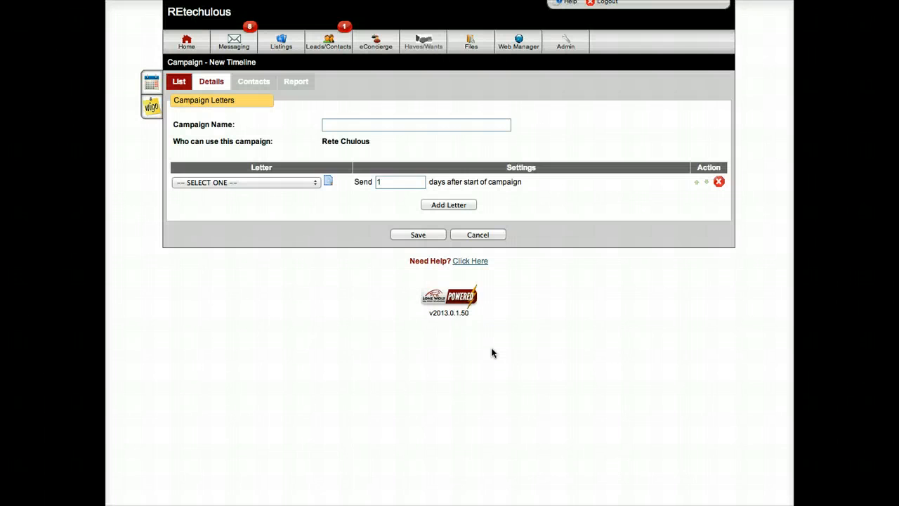
Step: Name the campaign "Buyer Generic Campaign" and choose "[My Buyer Day 1] Did You Get The List OK?" as its first letter
left_click(333, 126)
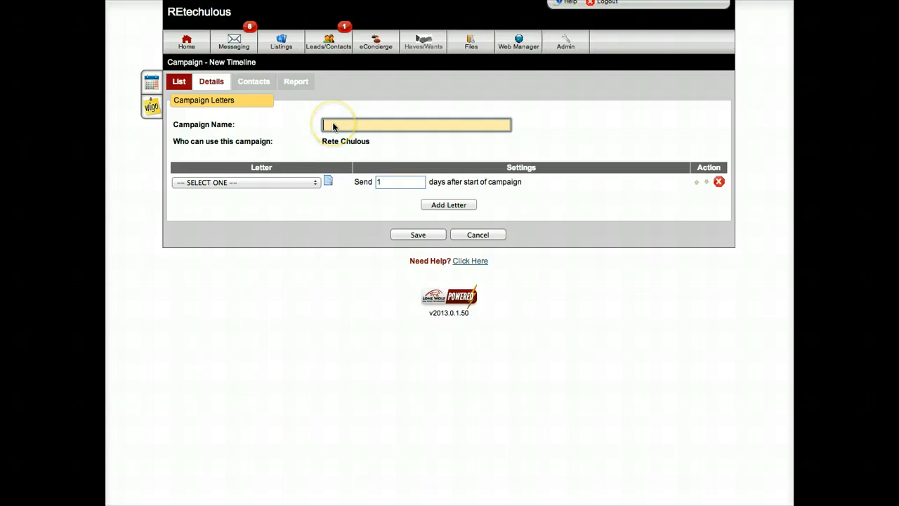
type("Buyer Generic Campaign")
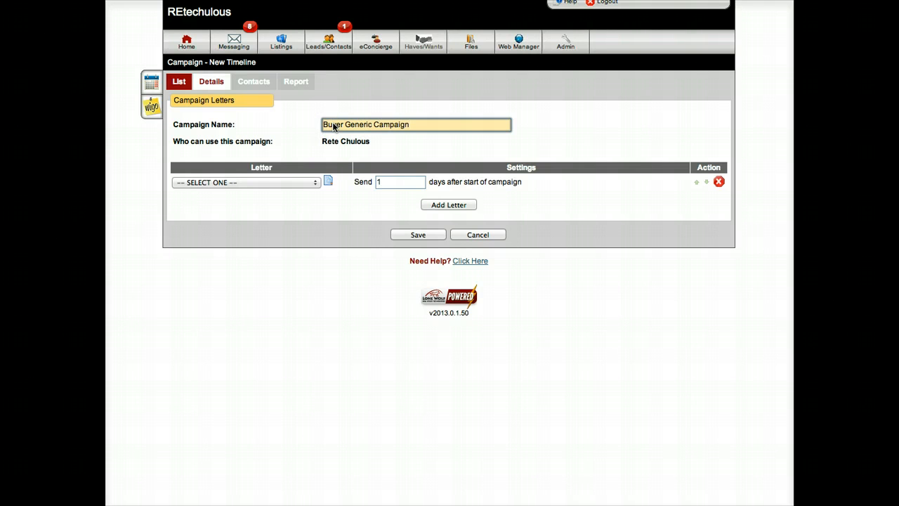
left_click(253, 182)
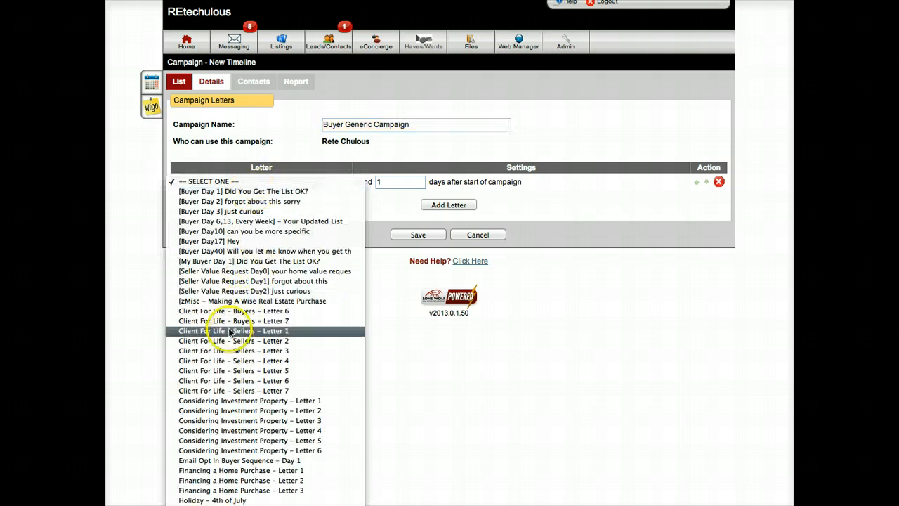
left_click(226, 261)
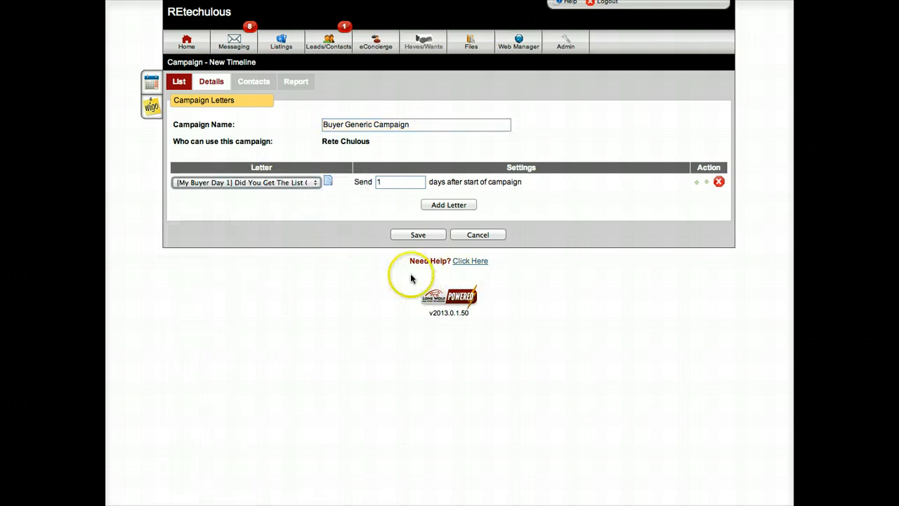
left_click(193, 183)
left_click(204, 183)
left_click(399, 182)
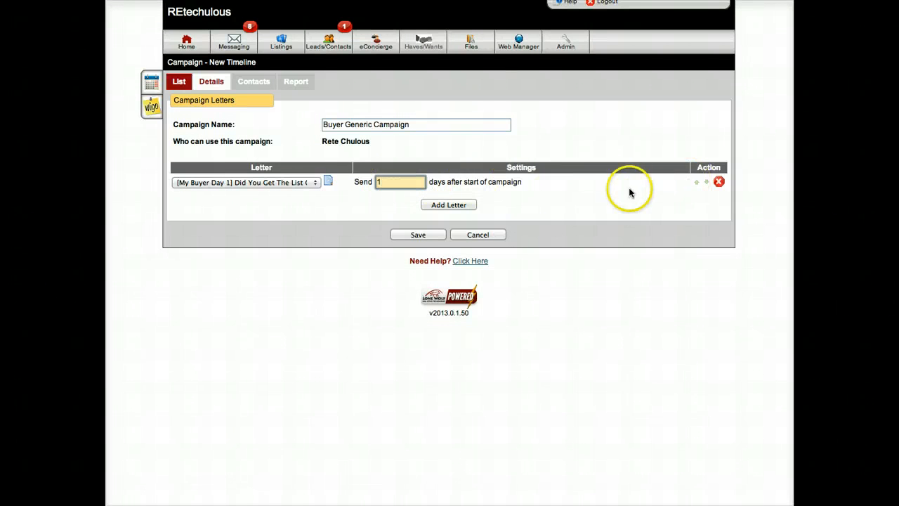
Step: Add "[Buyer Day 2] forgot about this sorry" as the second campaign letter, sent 3 days after the previous letter
left_click(450, 206)
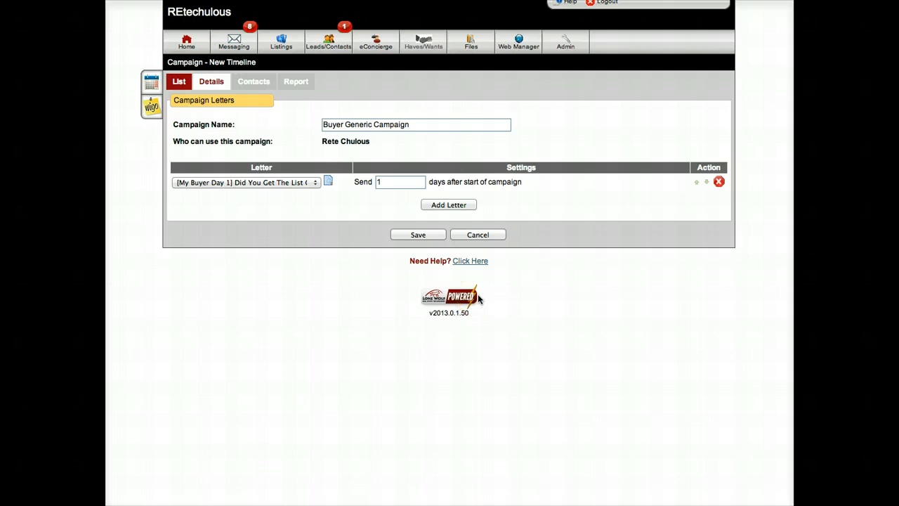
left_click(230, 194)
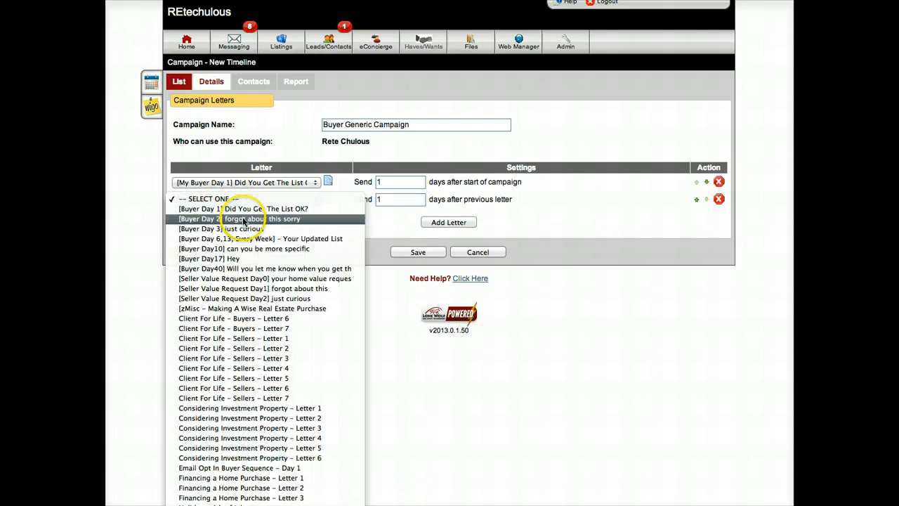
key("Escape")
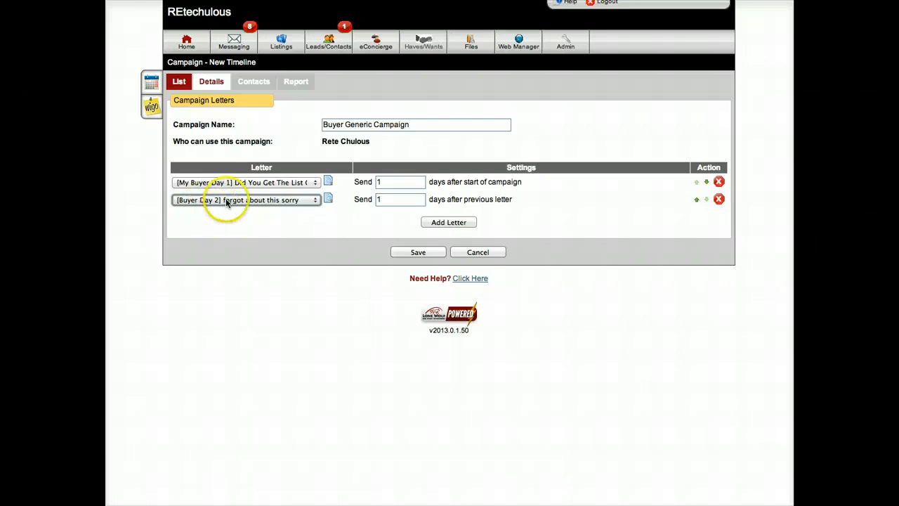
left_click_drag(398, 201, 369, 199)
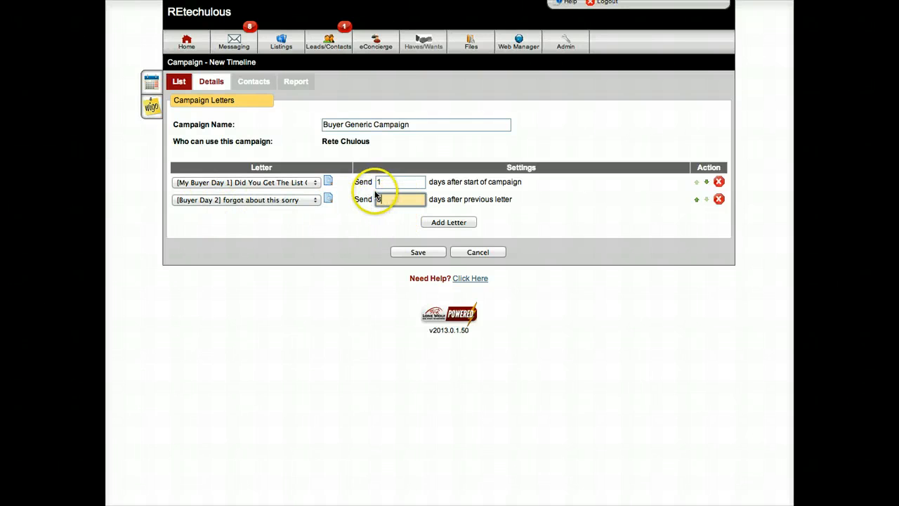
type("3")
Step: Add "[zMisc – Making A Wise Real Estate Purchase" as the third letter, sent 5 days after the previous letter, and save the campaign
left_click(449, 222)
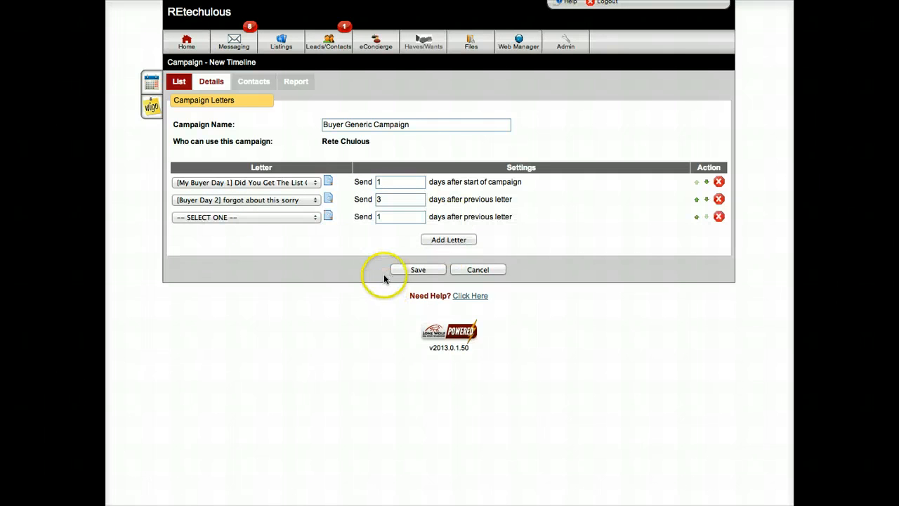
left_click(211, 217)
left_click(252, 325)
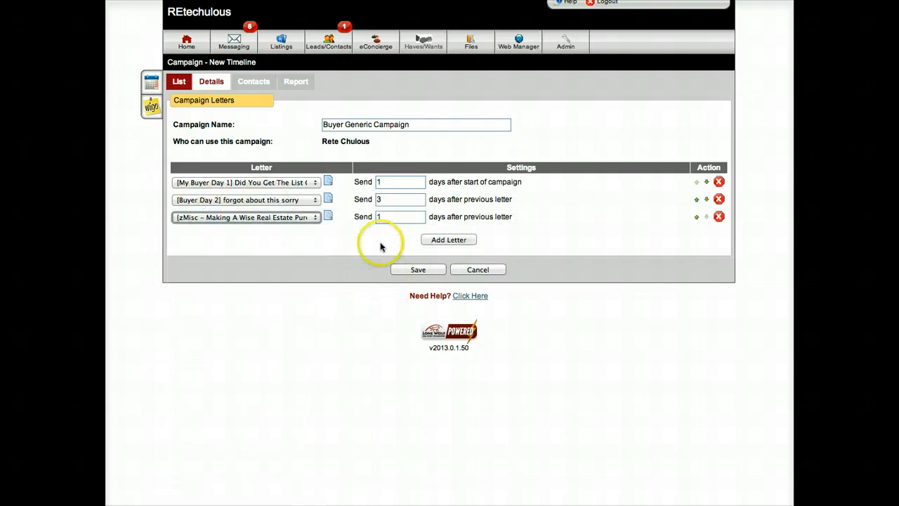
left_click(367, 215)
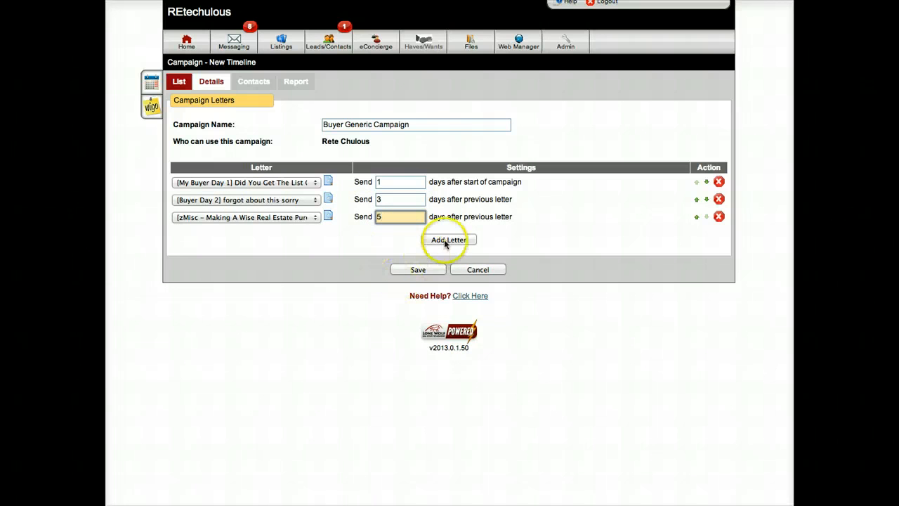
left_click(421, 269)
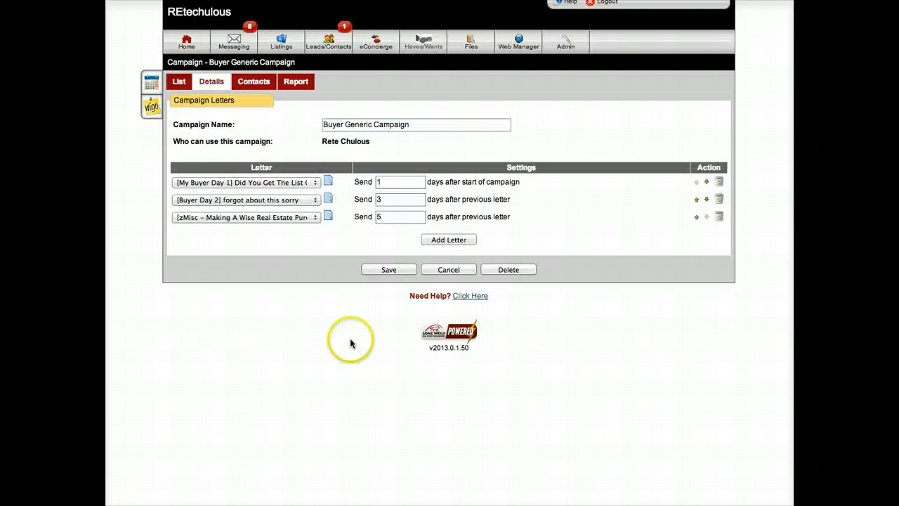
left_click(390, 269)
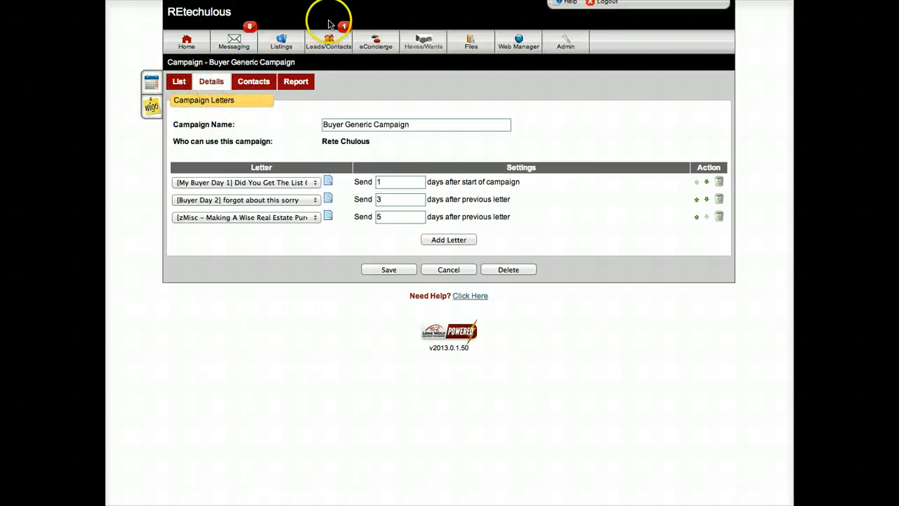
Step: Open "Buyer Generic Campaign" from the drip marketing campaigns list and bring up its contacts and automatic triggers
left_click(325, 42)
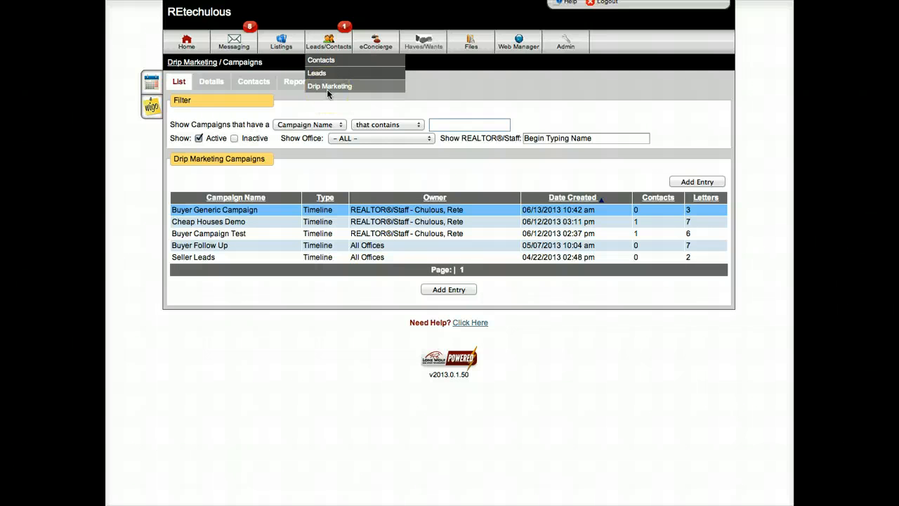
left_click(198, 212)
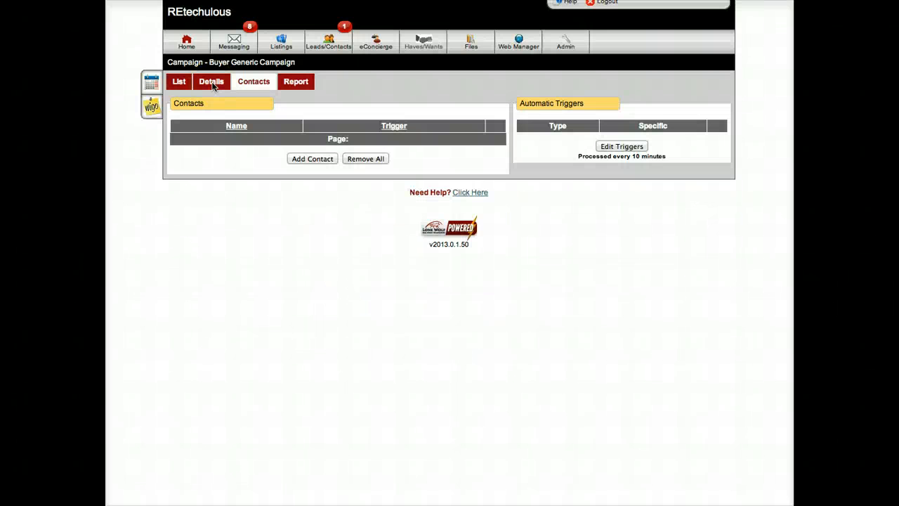
left_click(212, 82)
left_click(245, 83)
Step: Add an automatic trigger of type Web Form for "Foreclosure List (Agent)" to the campaign and save it
left_click(640, 146)
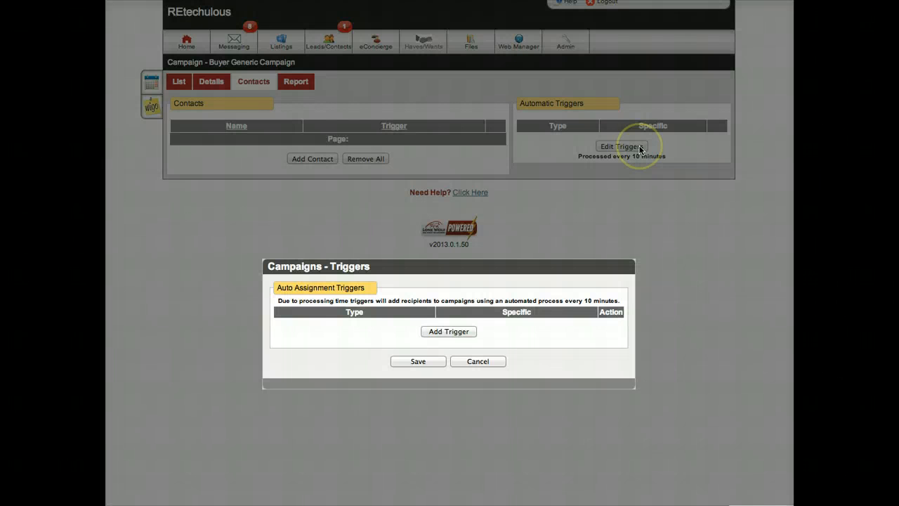
left_click(437, 332)
left_click(331, 328)
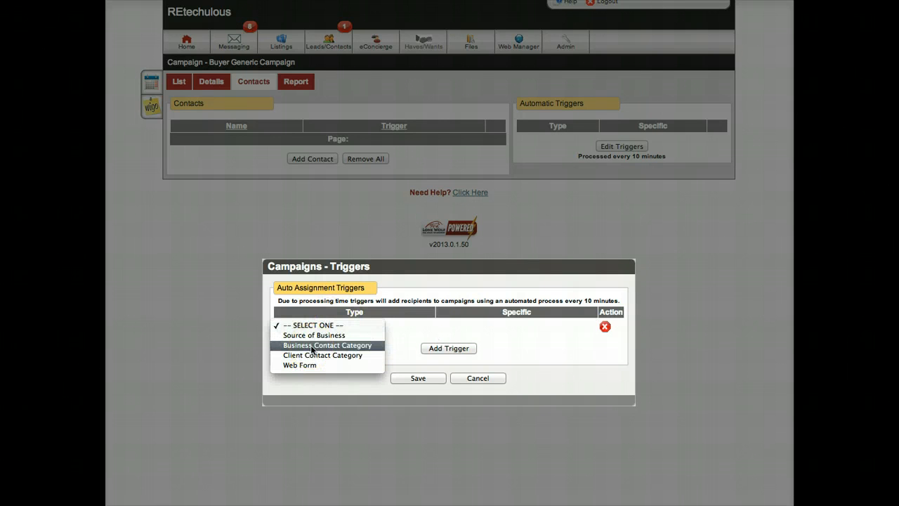
left_click(300, 366)
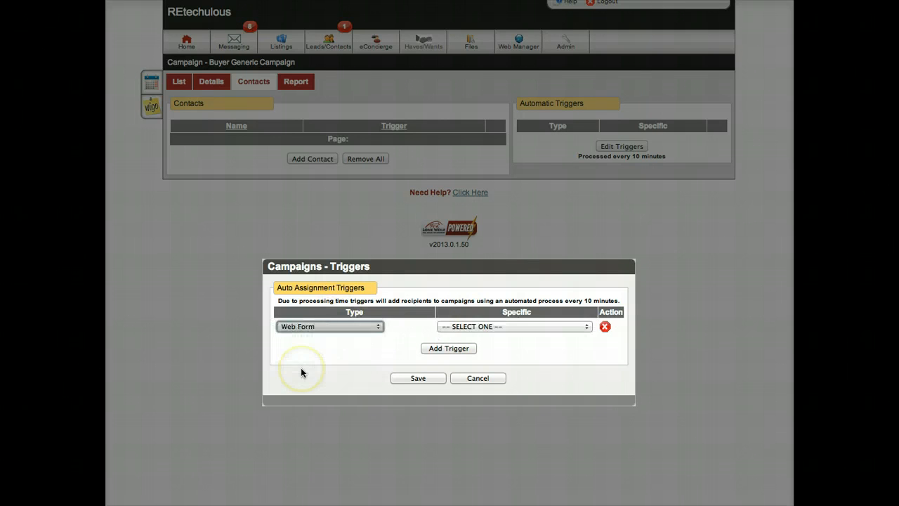
left_click(438, 327)
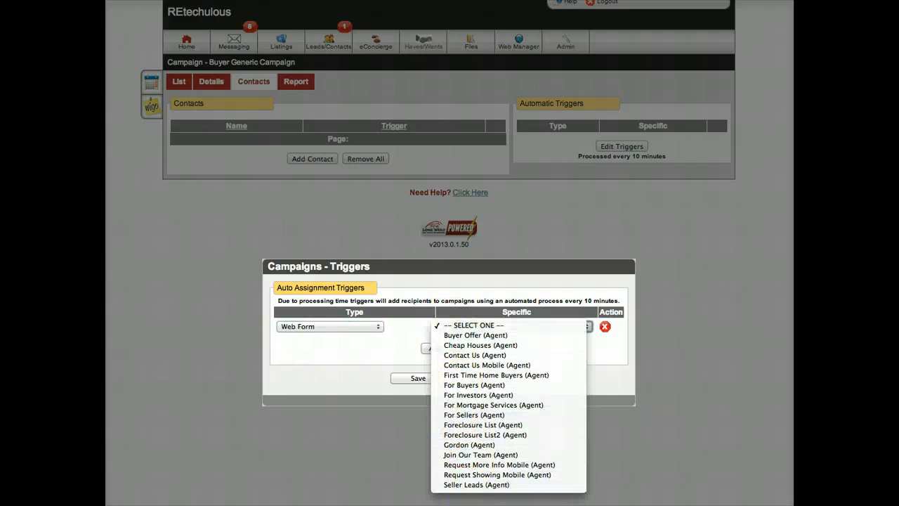
left_click(457, 426)
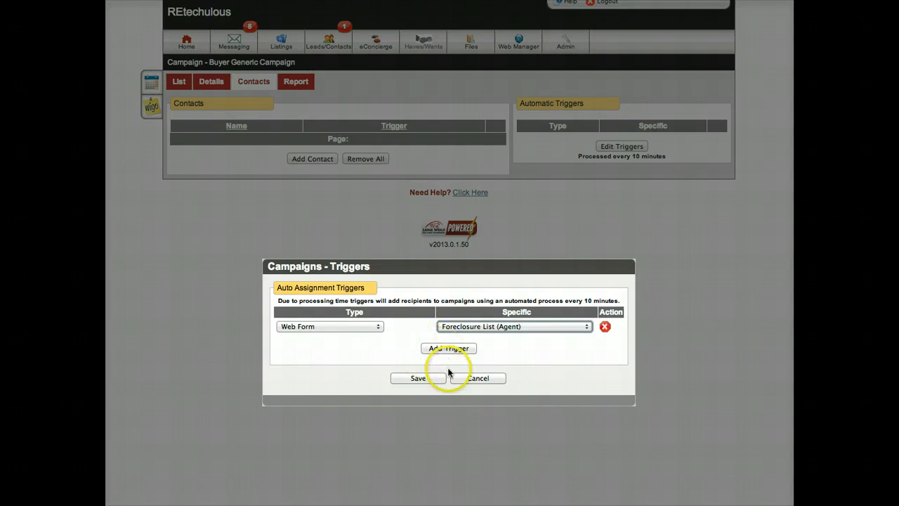
left_click(422, 378)
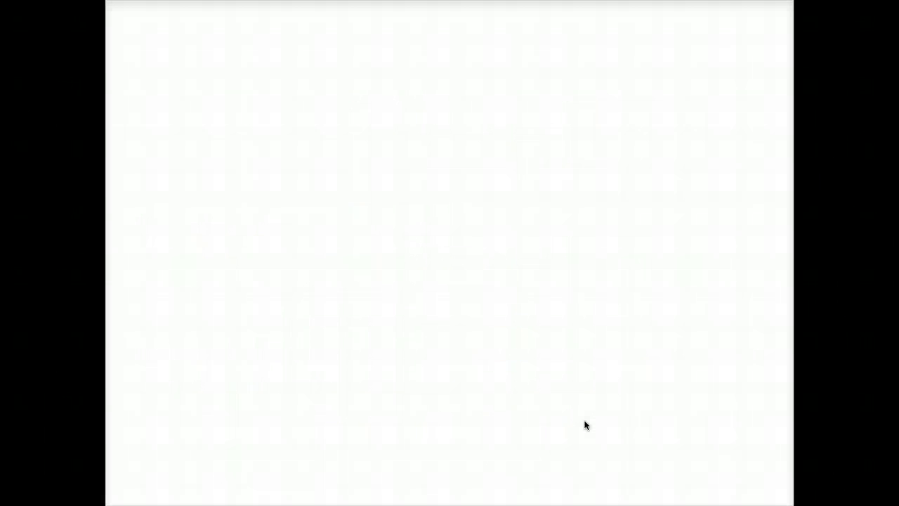